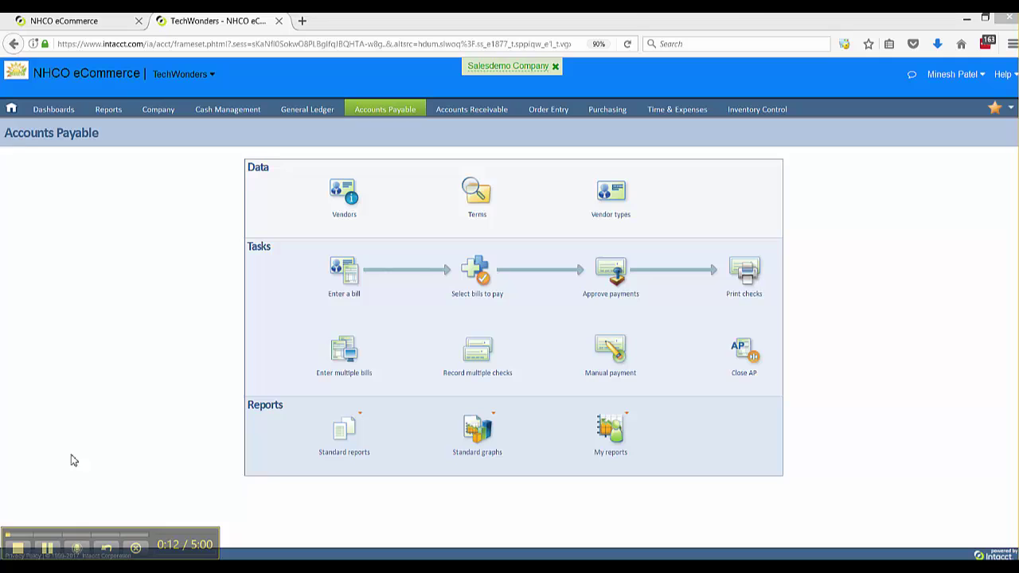
# Step: Switch from the NHCO eCommerce home page back to the TechWonders Accounts Payable overview
pyautogui.click(95, 24)
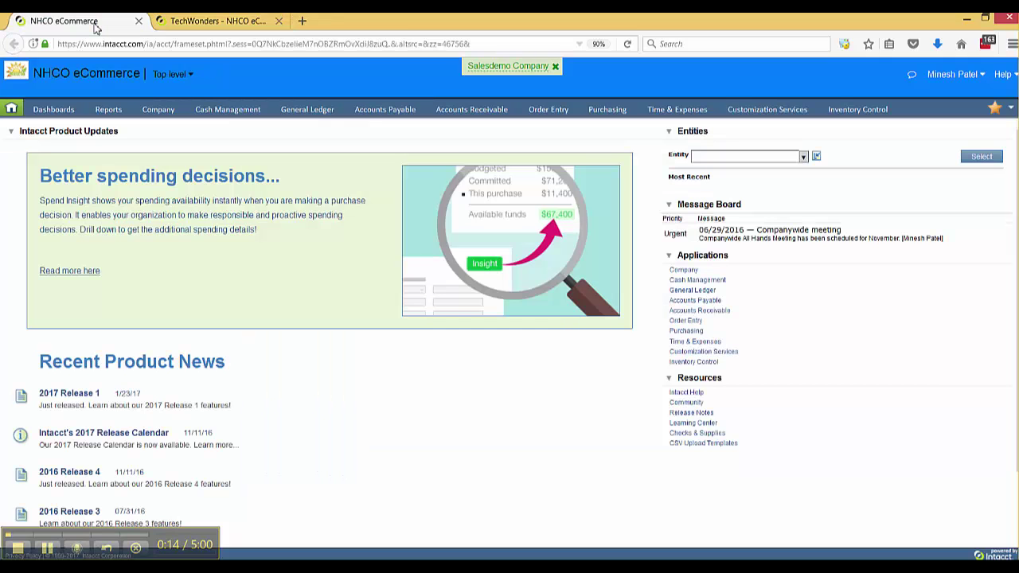
pyautogui.click(194, 23)
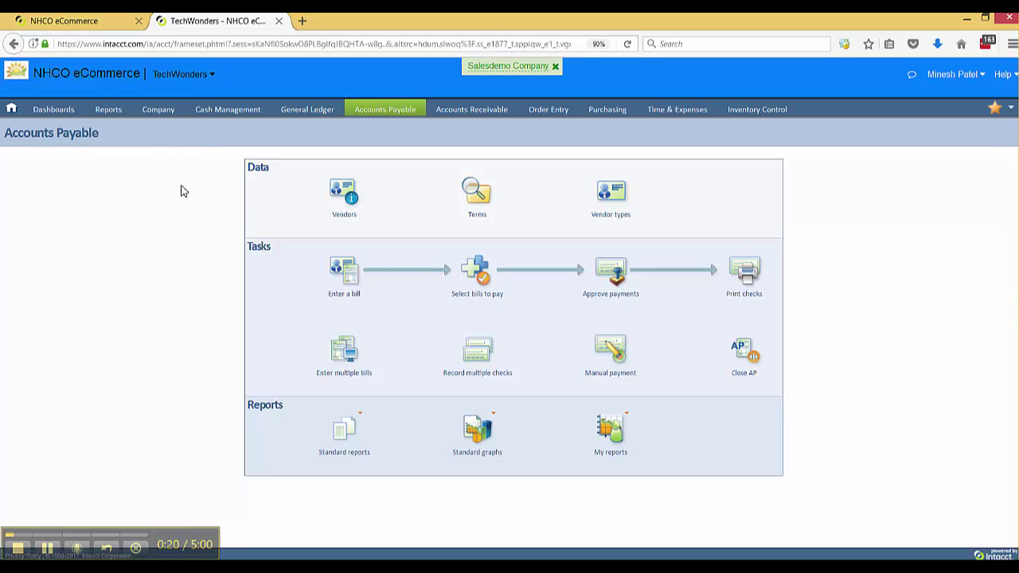
pyautogui.moveTo(385, 109)
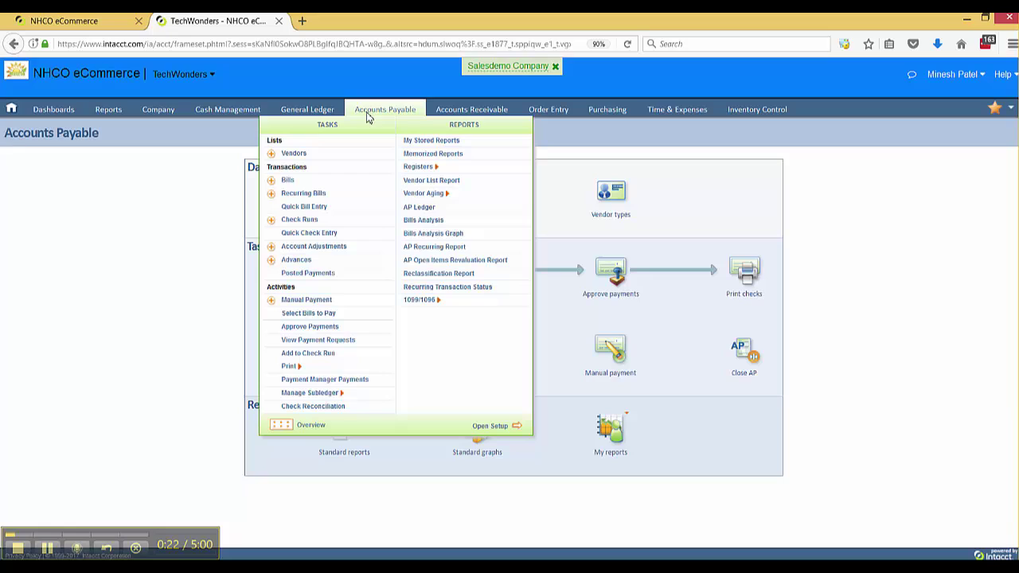
pyautogui.click(311, 426)
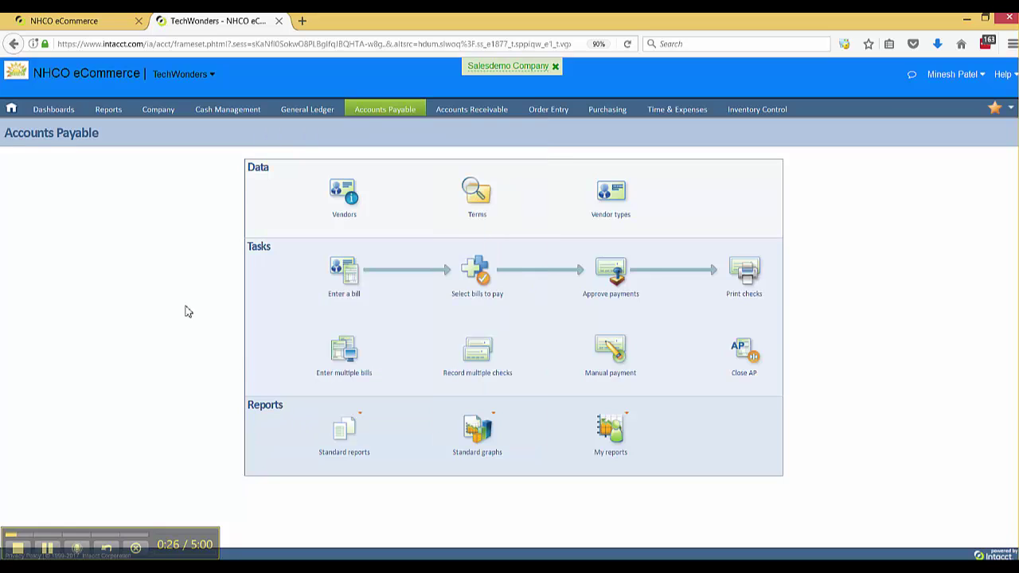
pyautogui.click(378, 109)
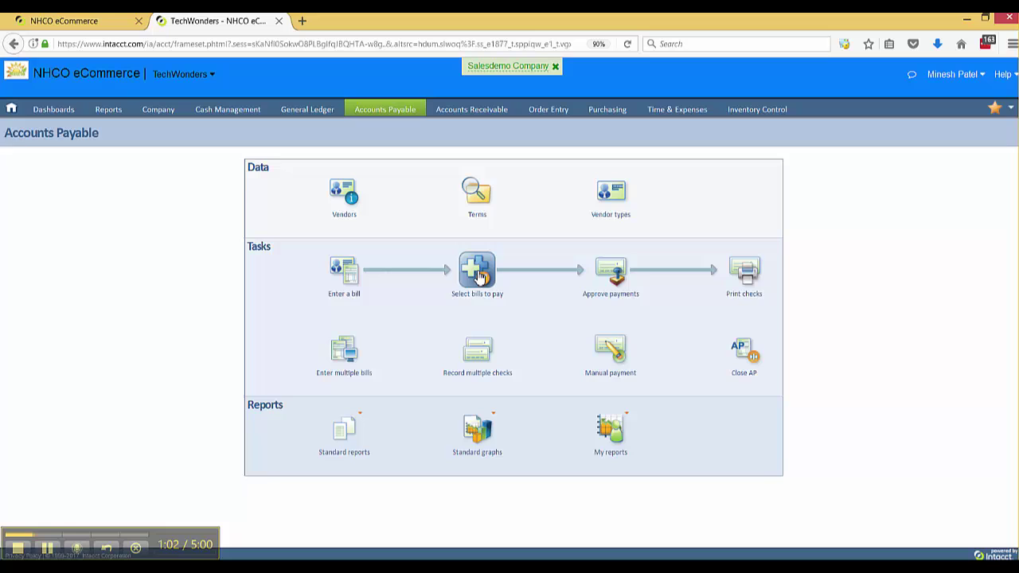
# Step: List bills to pay and pay bill ARREC000014, due 03/15/2016, in full at 1,000.00
pyautogui.click(480, 276)
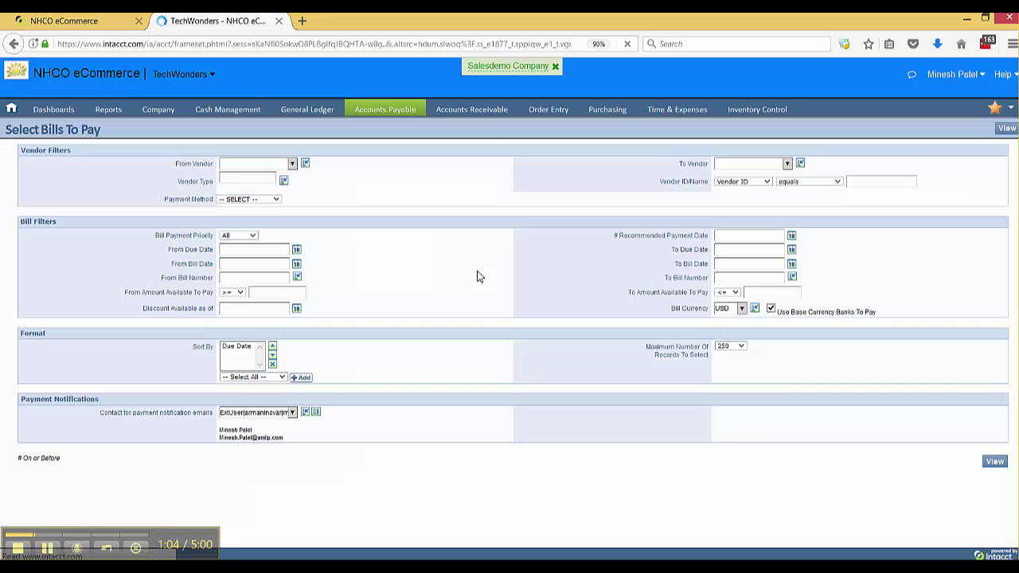
pyautogui.click(991, 462)
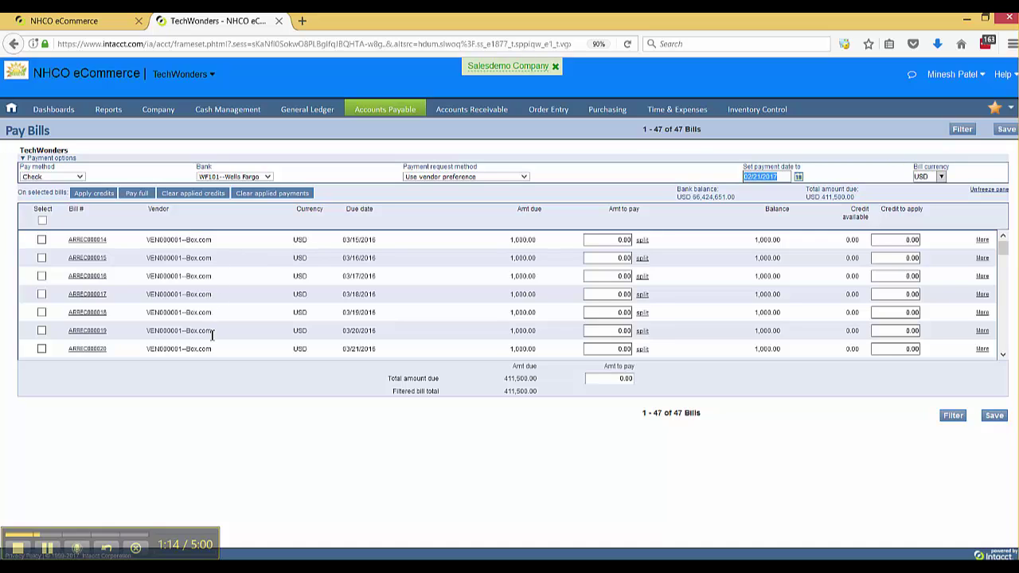
pyautogui.click(41, 240)
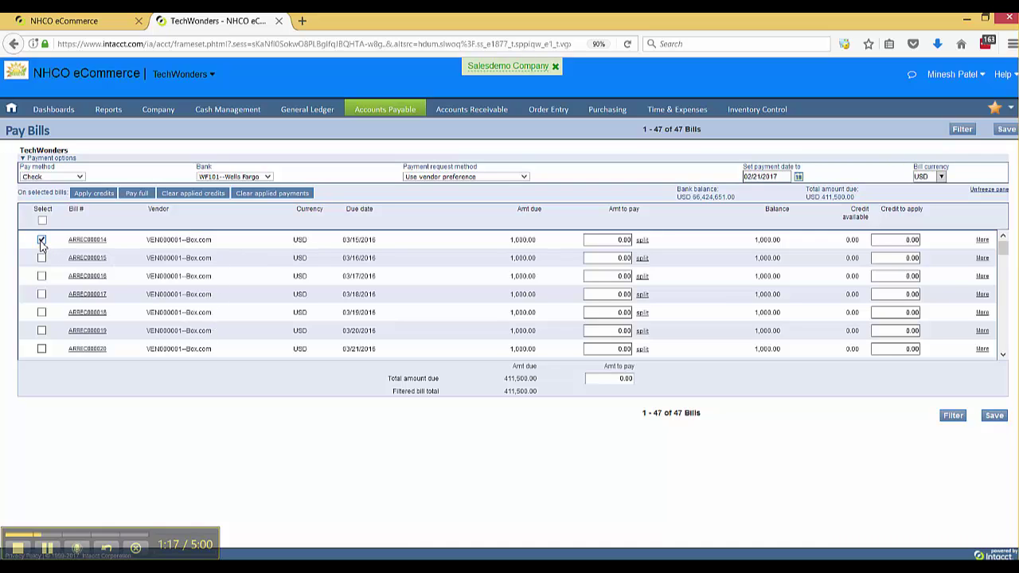
pyautogui.click(137, 195)
# Step: Save the 1,000.00 payment for bill ARREC000014 as a payment request
pyautogui.click(995, 416)
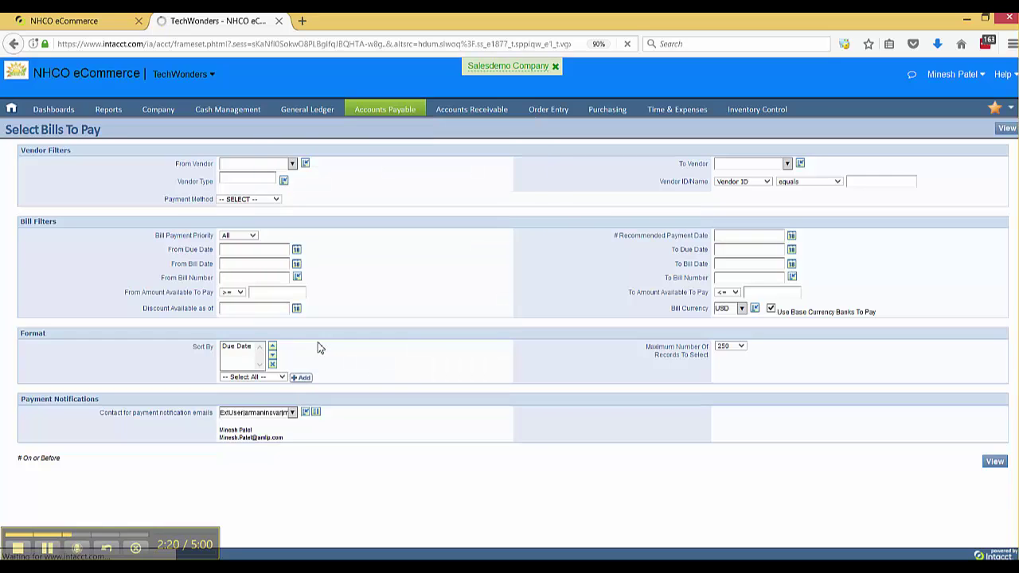
# Step: Open the Payment Requests list and highlight the new request's Submitted status and 02/21/2017 date
pyautogui.click(318, 341)
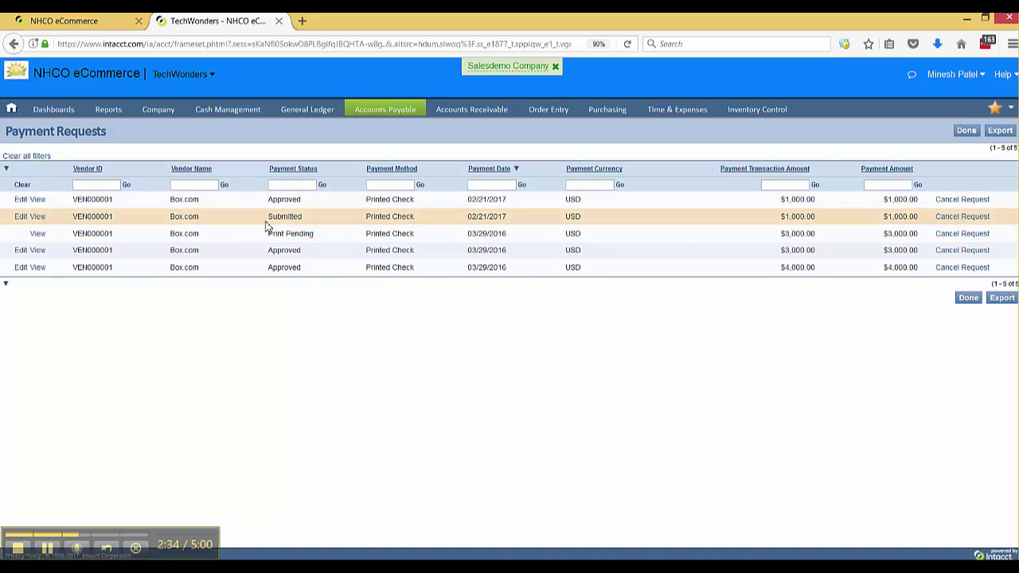
pyautogui.moveTo(258, 223); pyautogui.dragTo(313, 221)
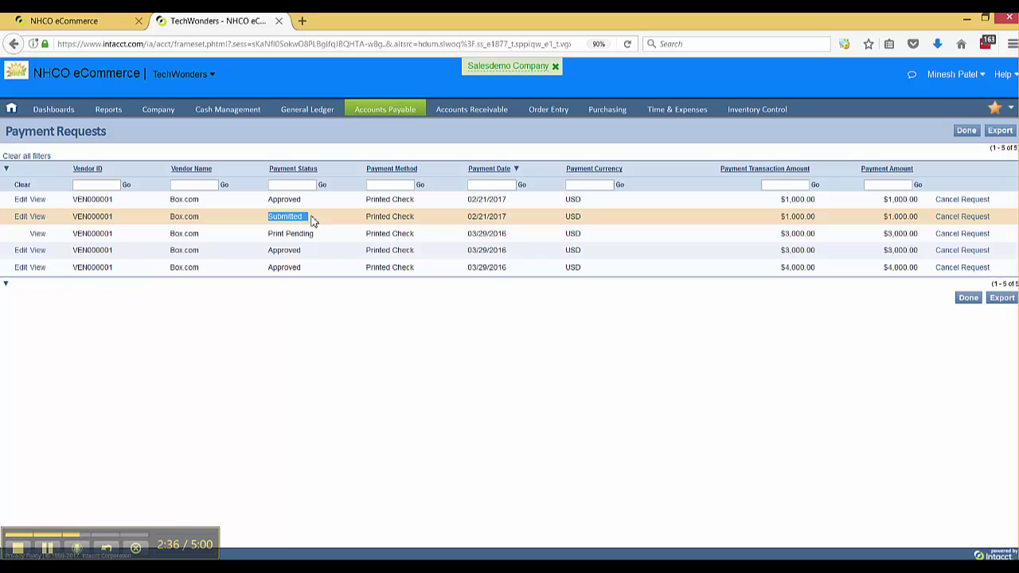
pyautogui.moveTo(472, 217); pyautogui.dragTo(515, 226)
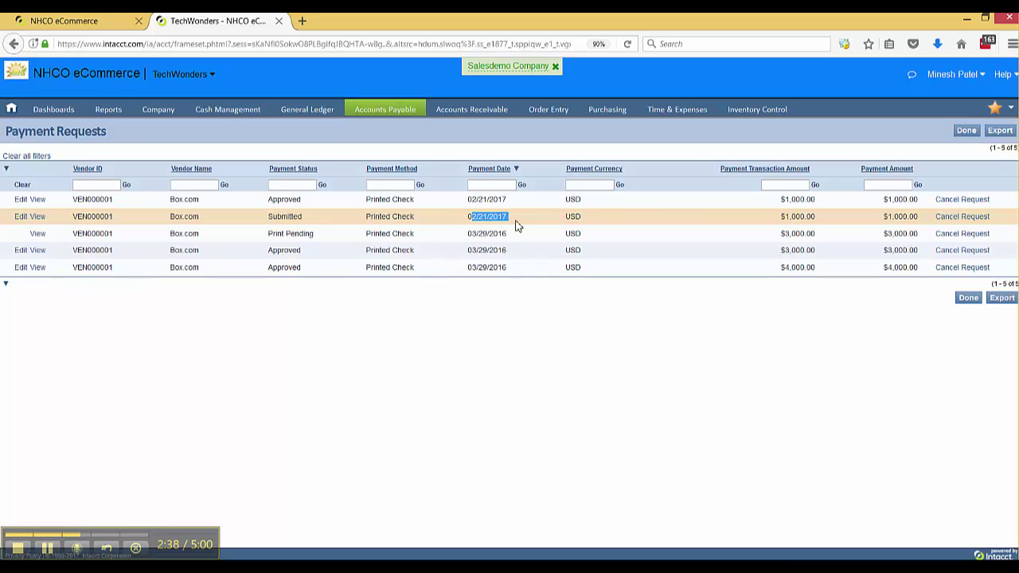
# Step: Cancel the Submitted 02/21/2017 $1,000 request and list the bills in Select Bills to Pay
pyautogui.click(964, 216)
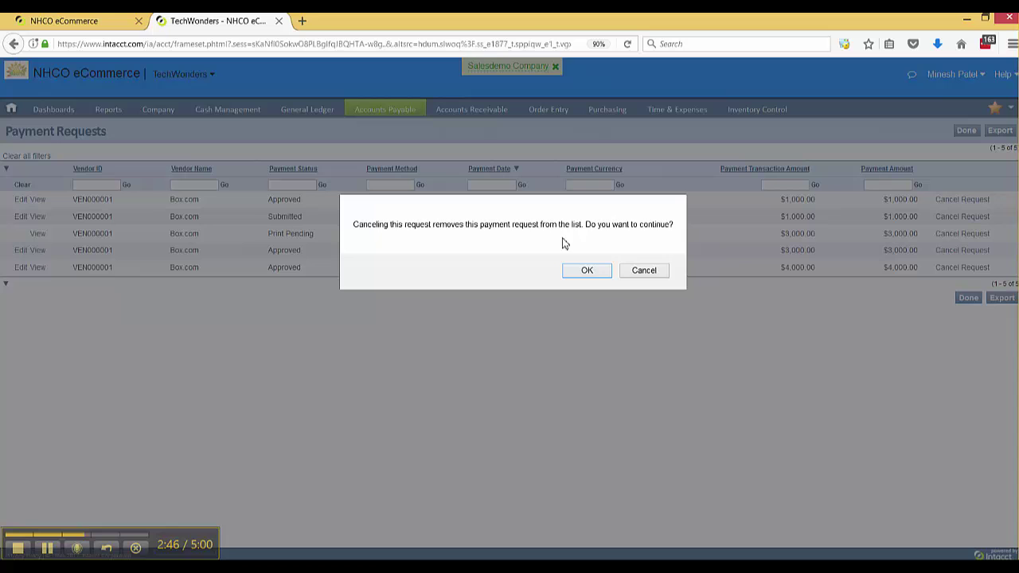
pyautogui.click(587, 271)
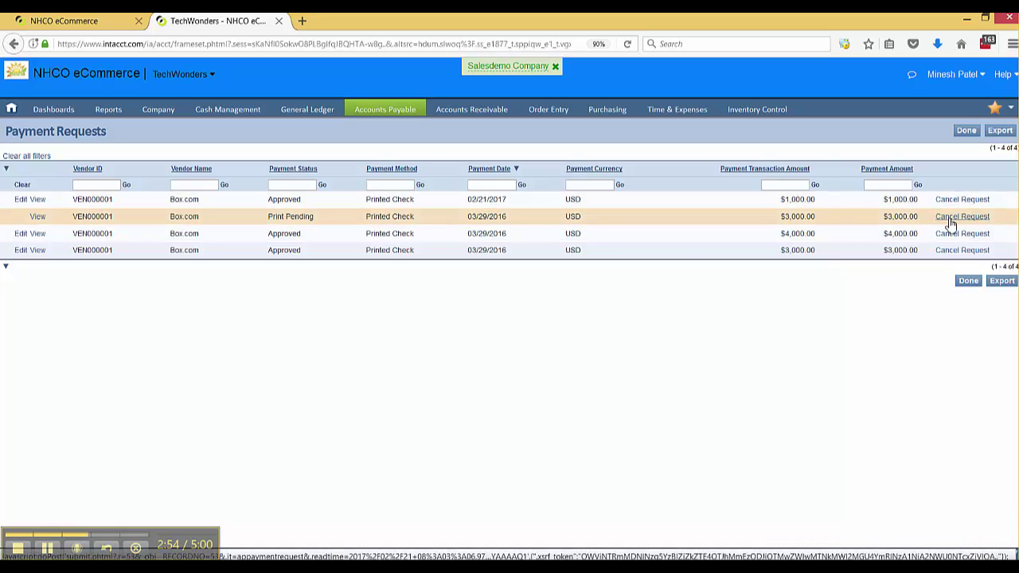
pyautogui.click(388, 113)
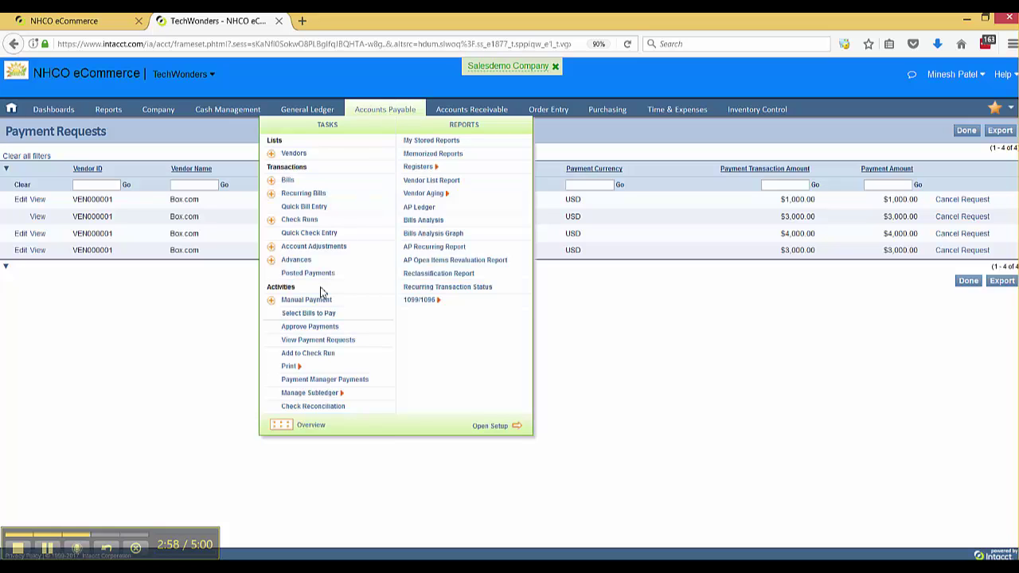
pyautogui.click(313, 319)
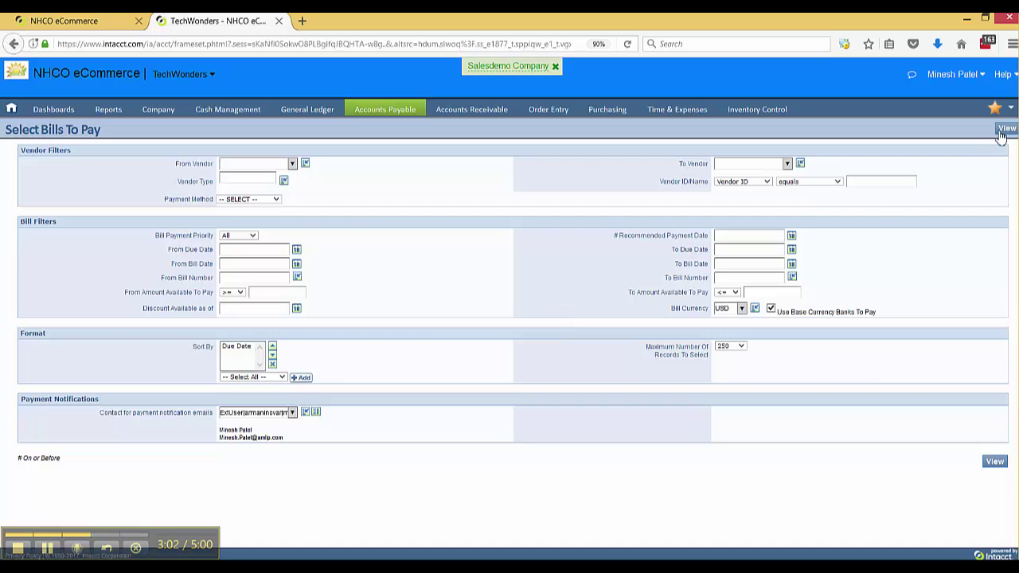
pyautogui.click(1001, 132)
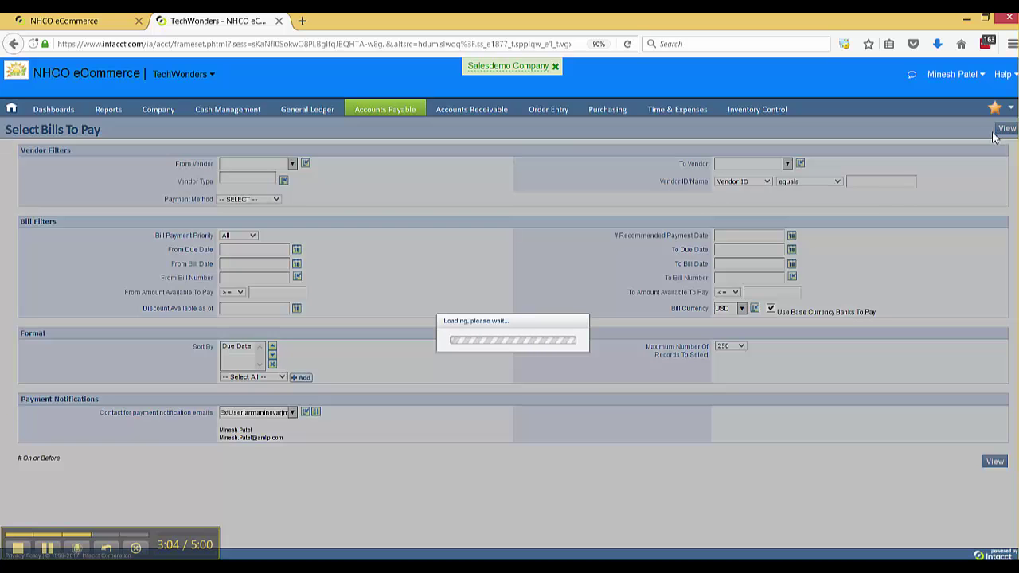